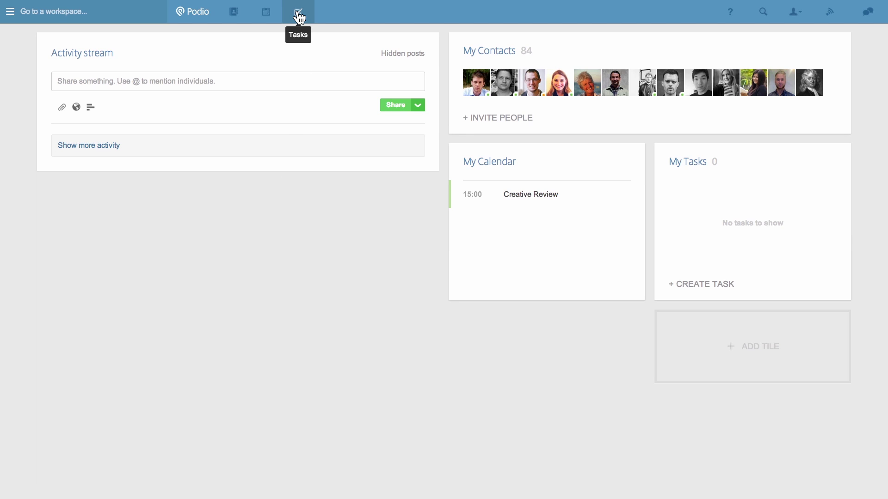
# Step: Open the Tasks page from the top-bar checkmark icon
pyautogui.click(299, 14)
# Step: Draft the task 'Pick up test prints from the printers' and bring up the assignee list
pyautogui.click(214, 97)
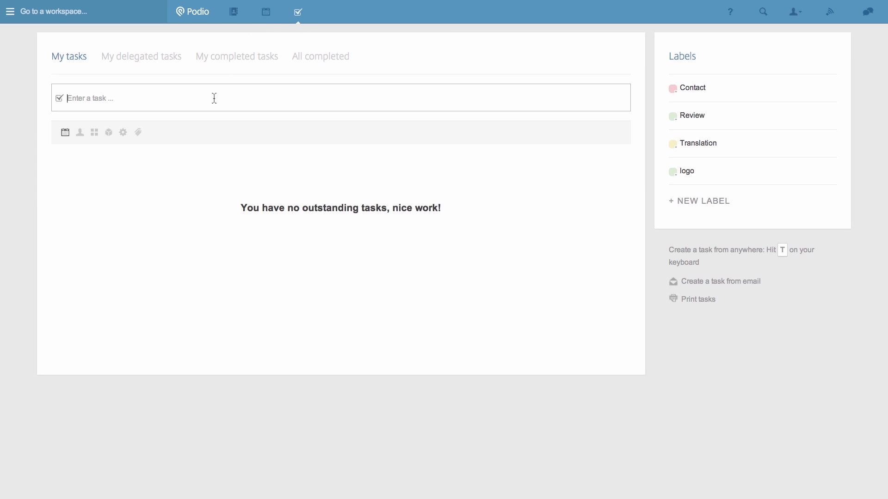
pyautogui.write('Pick')
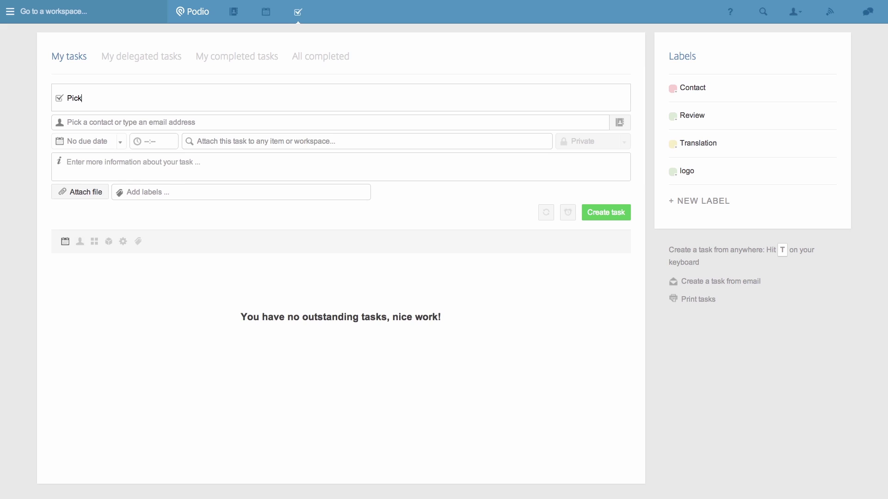
pyautogui.write(' up test print')
pyautogui.write('s from the p')
pyautogui.write('rinters')
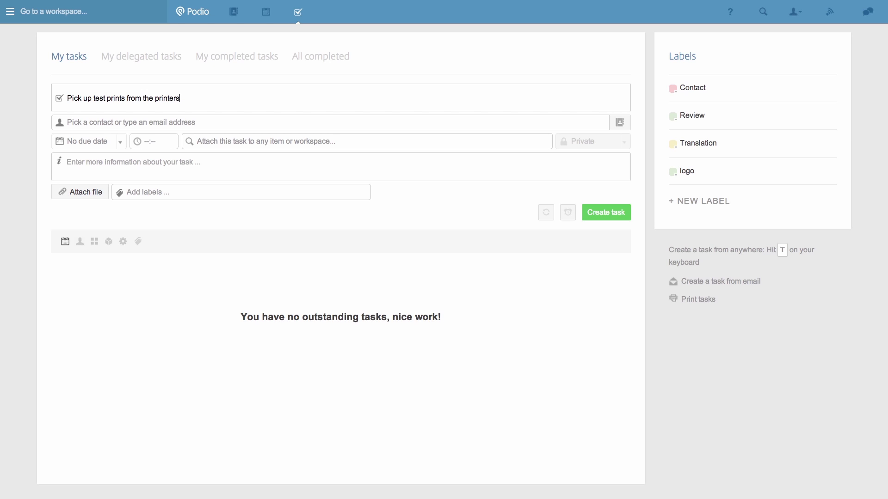
pyautogui.click(172, 122)
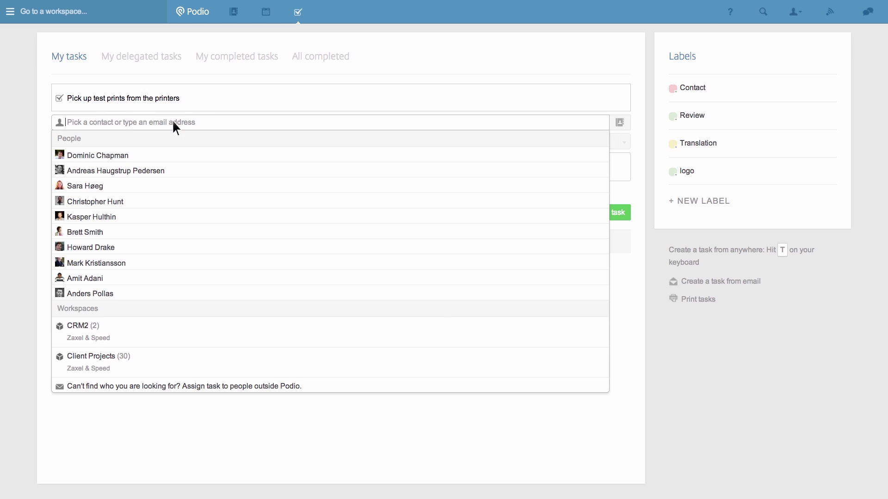
pyautogui.click(175, 158)
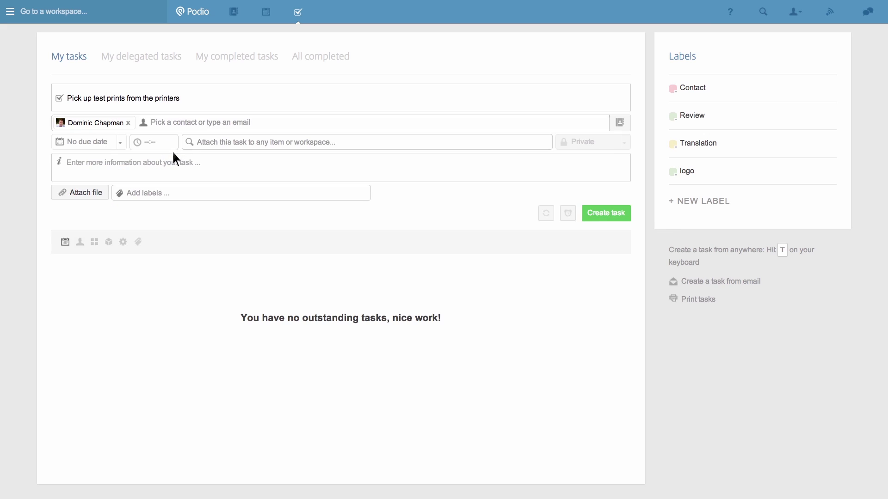
pyautogui.click(99, 143)
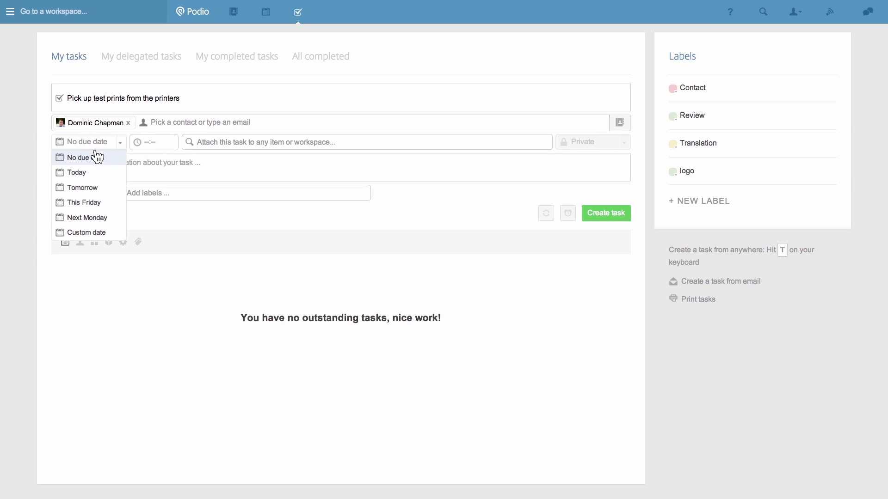
pyautogui.click(97, 190)
pyautogui.click(146, 143)
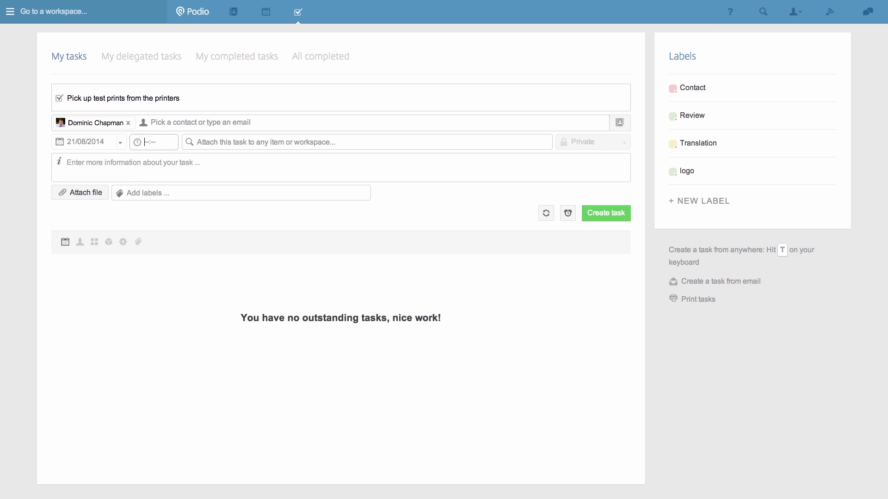
pyautogui.write('14:00')
pyautogui.click(186, 162)
pyautogui.write('Get the new branding test pri')
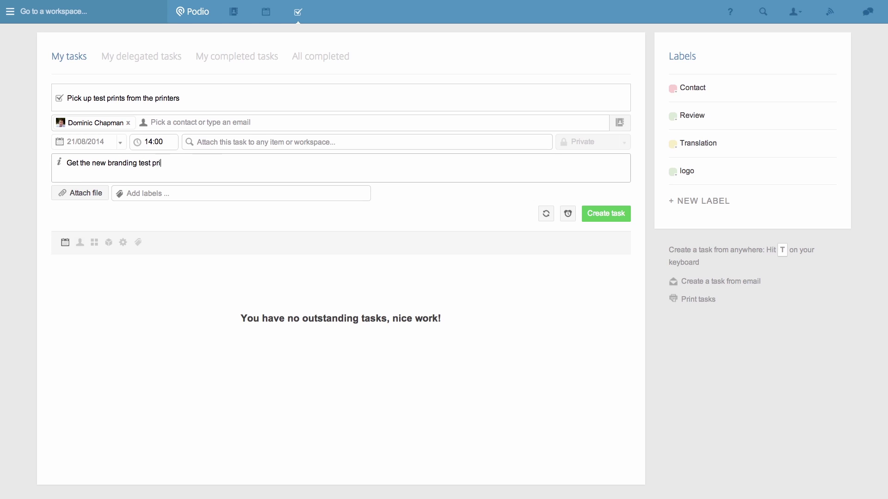
pyautogui.write('nts for our clients presentation')
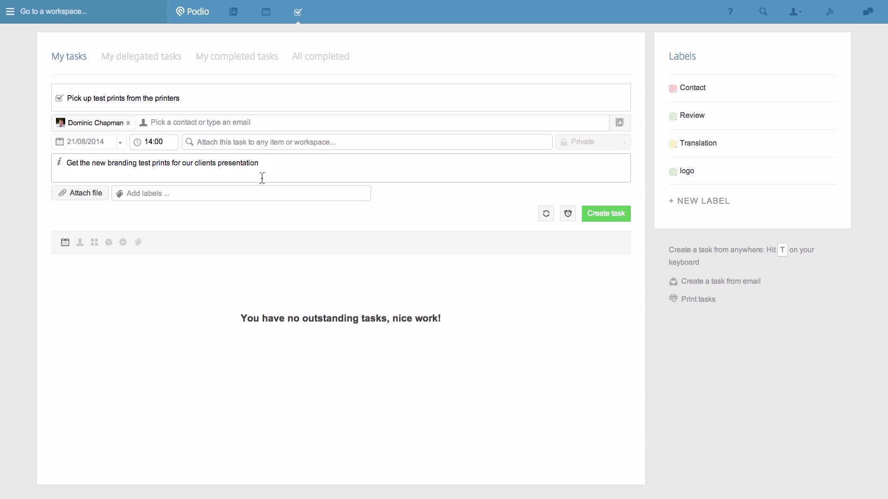
# Step: Review the task's repeat options, showing weekly on Thursday
pyautogui.click(546, 214)
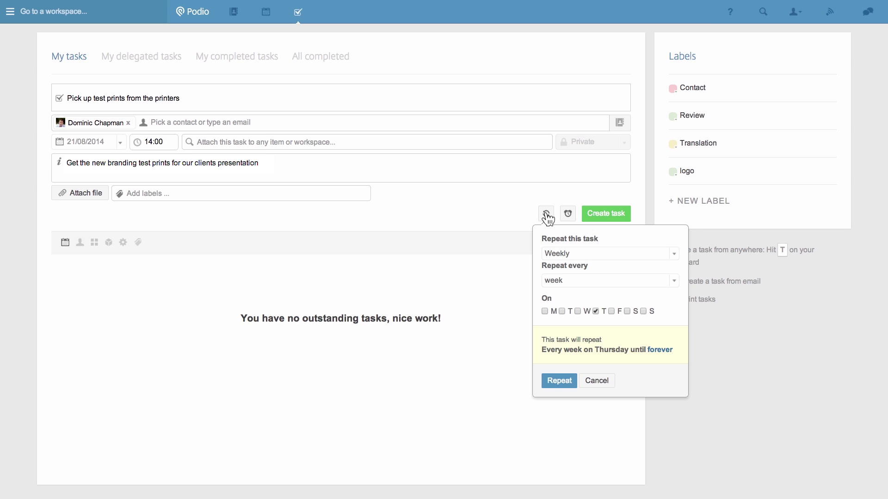
pyautogui.click(547, 215)
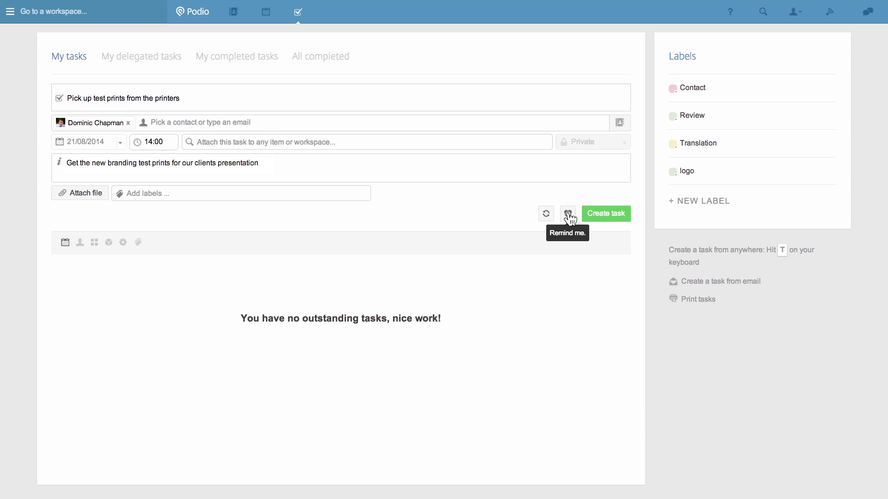
# Step: Add a reminder 30 minutes before the due time, Thursday 21 August 2014 13:30
pyautogui.click(570, 217)
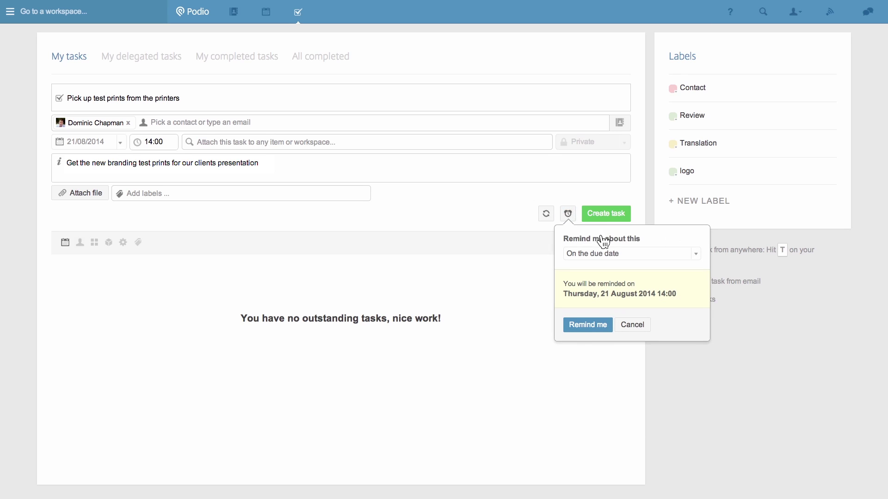
pyautogui.click(615, 254)
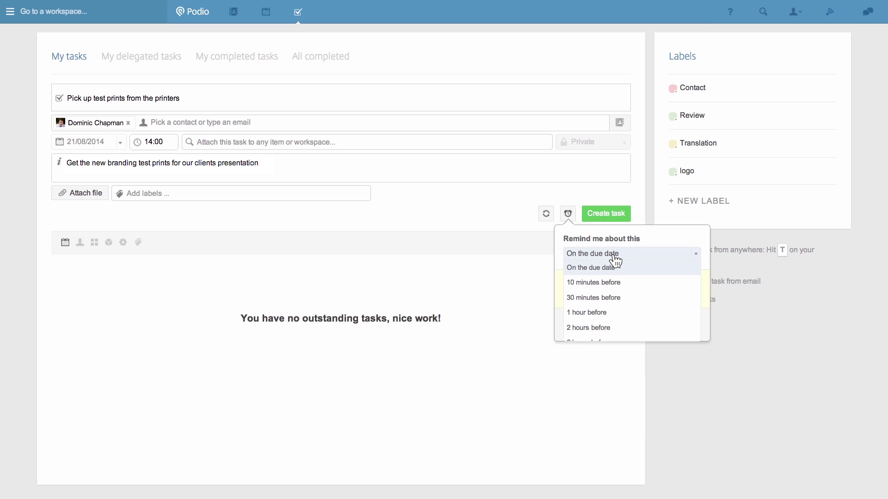
pyautogui.click(630, 298)
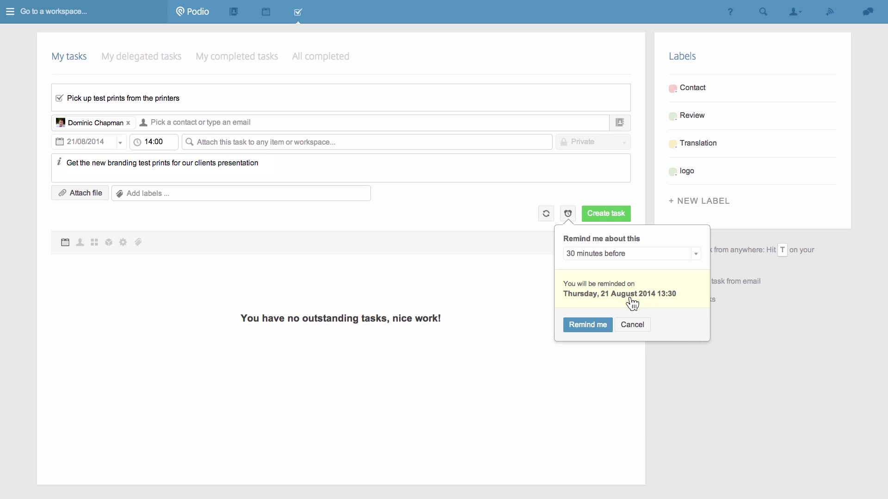
pyautogui.click(591, 326)
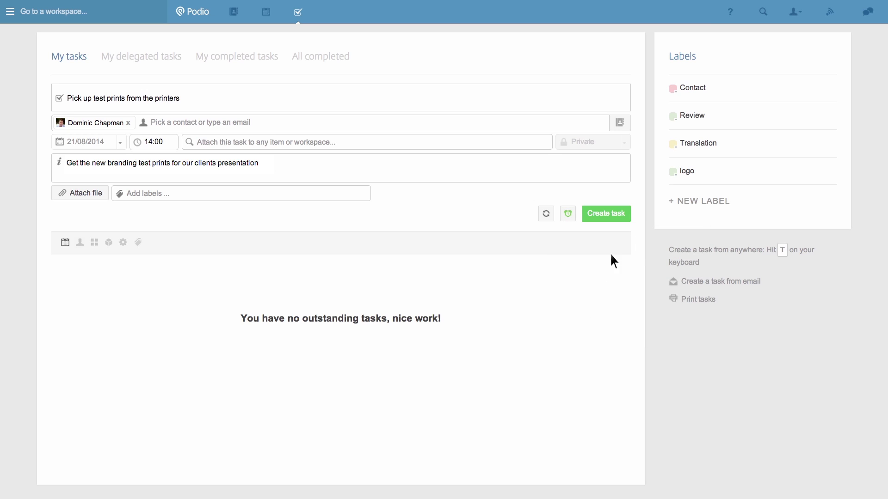
# Step: Create the task 'Pick up test prints from the printers' so it appears under Just added
pyautogui.click(606, 215)
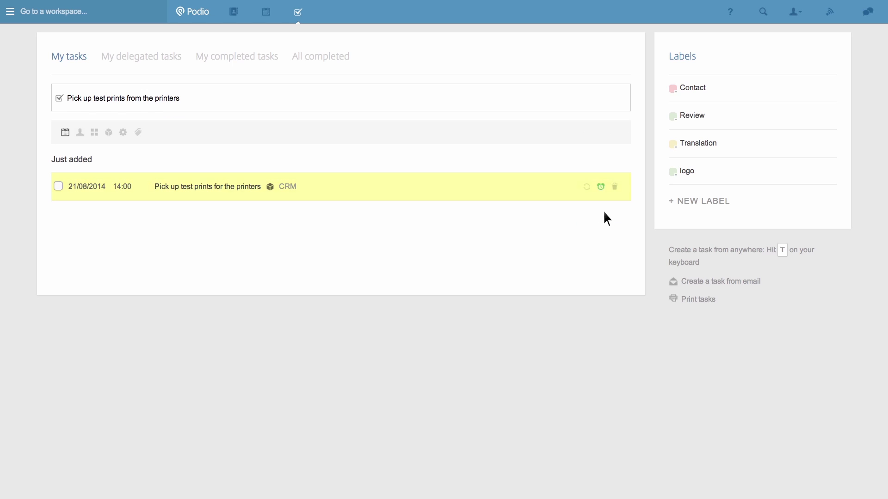